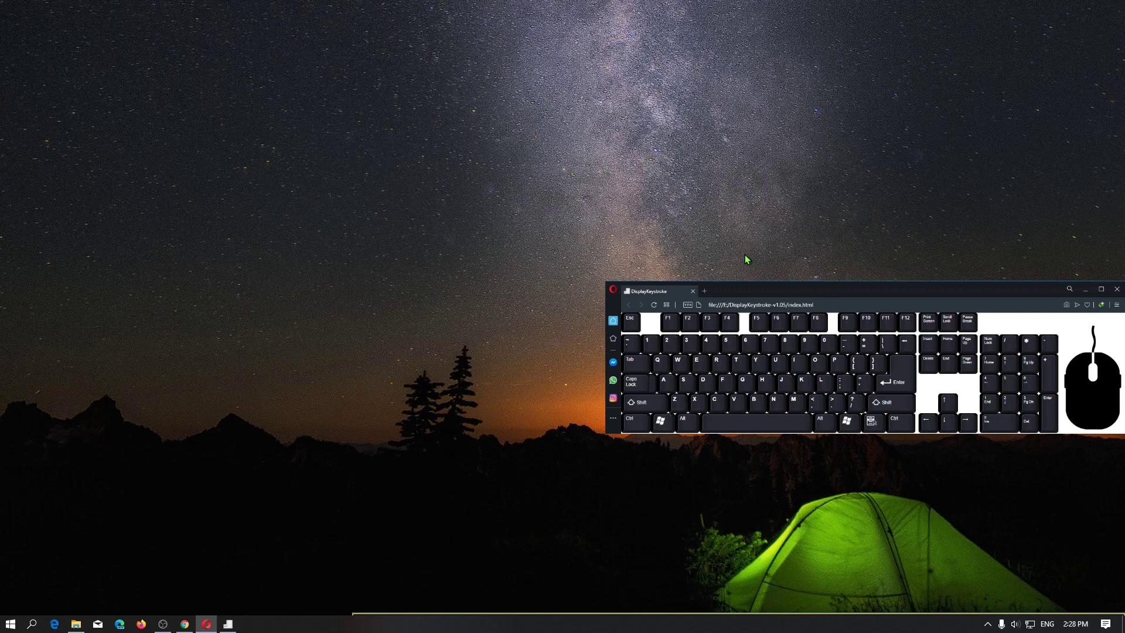
- Open Word and create a new blank document from the start page
click(10, 624)
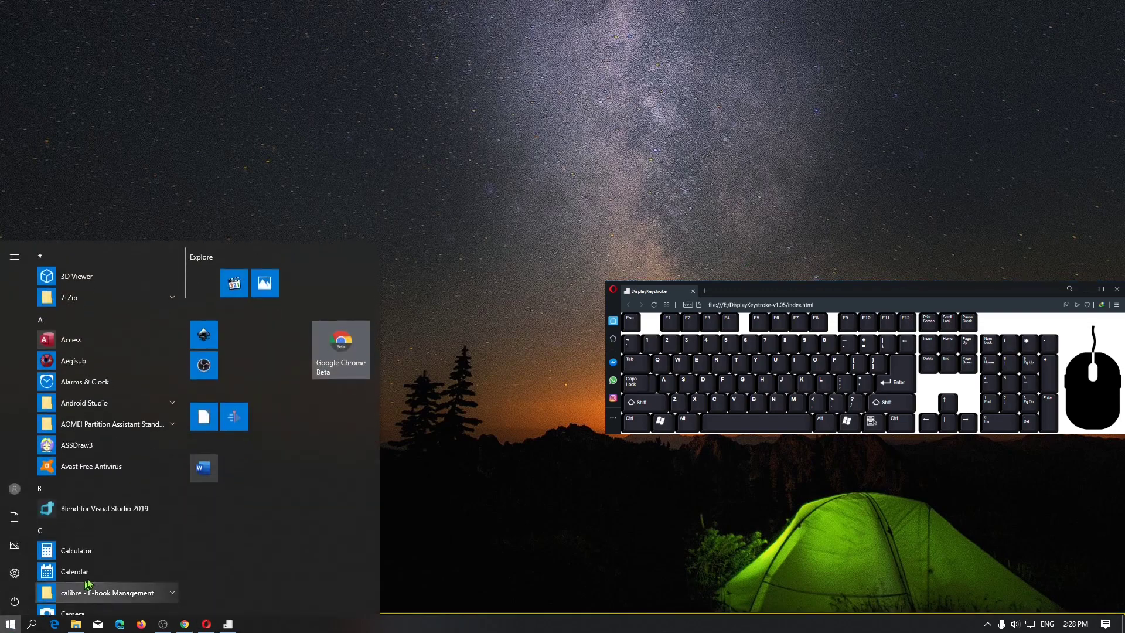
click(202, 468)
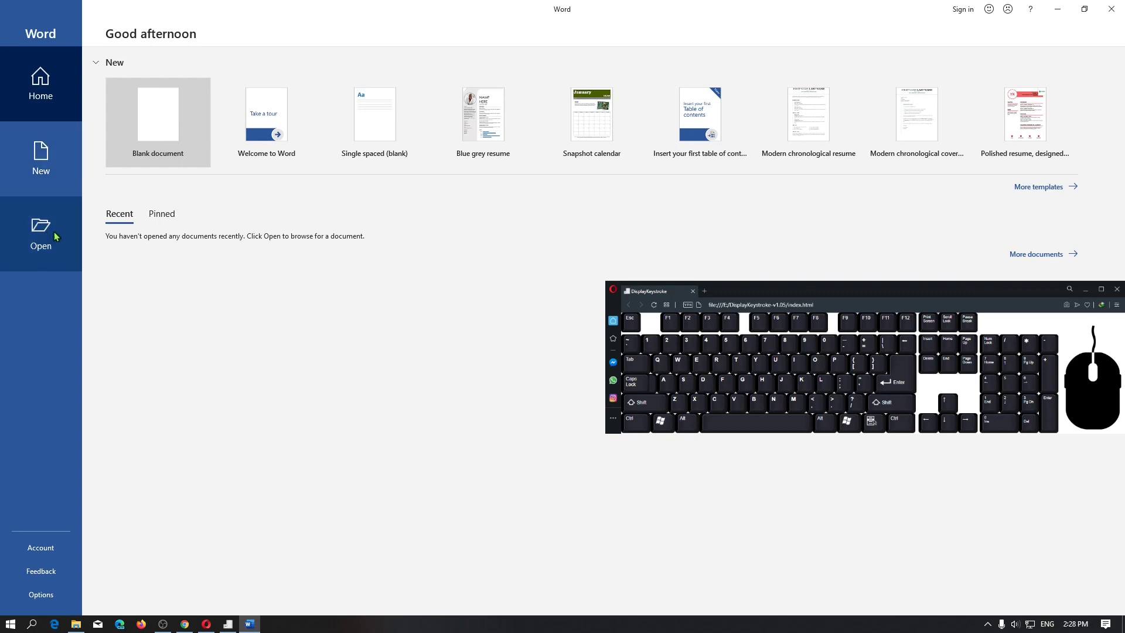
click(65, 157)
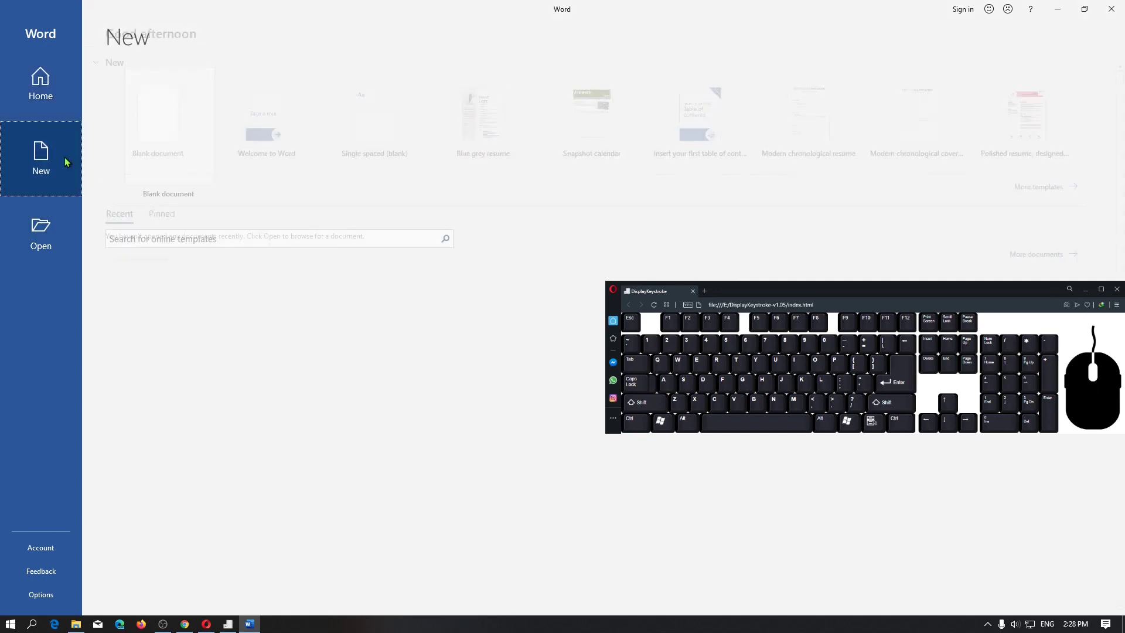
click(46, 97)
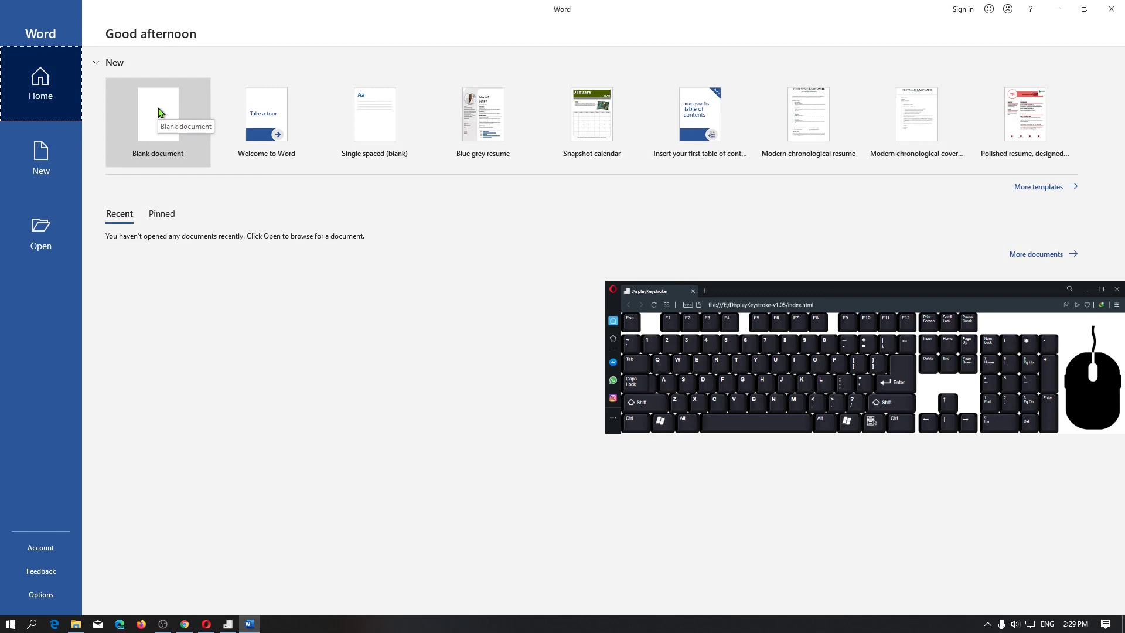
click(158, 111)
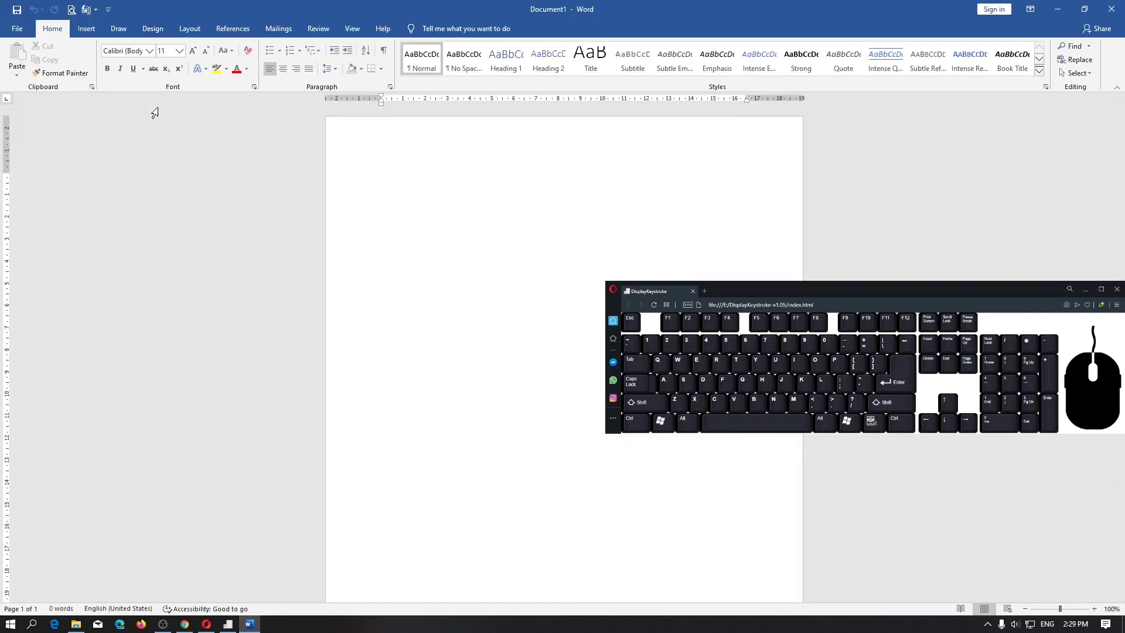
- Enter the sample text "Jdkfla jlksjda f" in the blank document and erase all of it
text(Jdkfla jlksjda f)
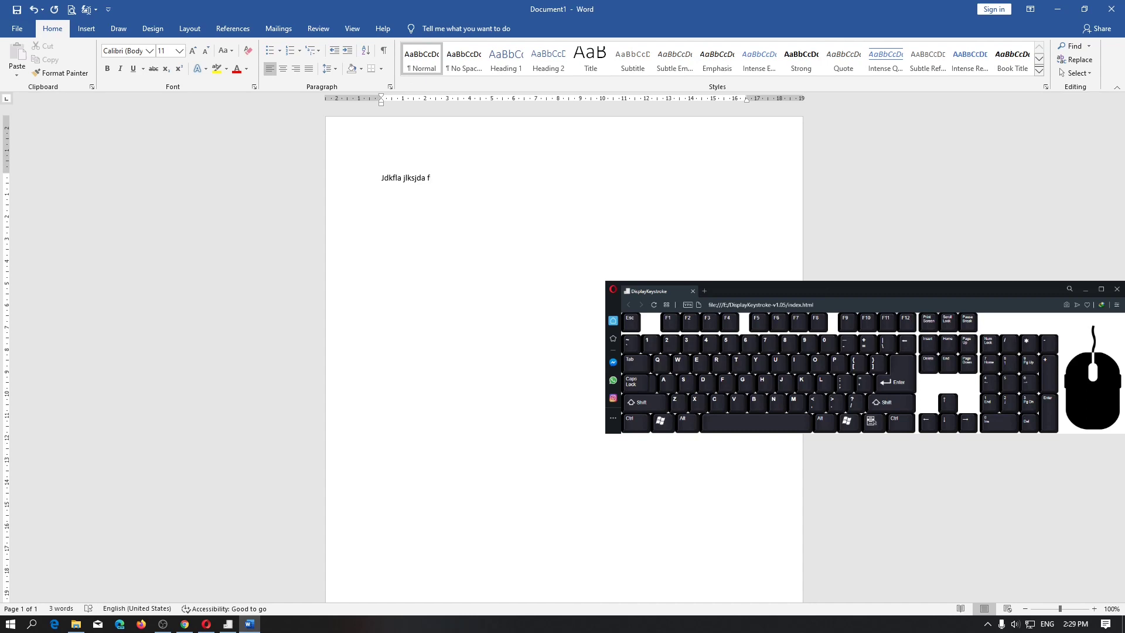
key(BackSpace)
key(BackSpace)
key(BackSpace)
key(BackSpace)
key(BackSpace)
key(BackSpace)
key(BackSpace)
key(BackSpace)
key(BackSpace)
key(BackSpace)
key(BackSpace)
key(BackSpace)
key(BackSpace)
key(BackSpace)
key(BackSpace)
key(BackSpace)
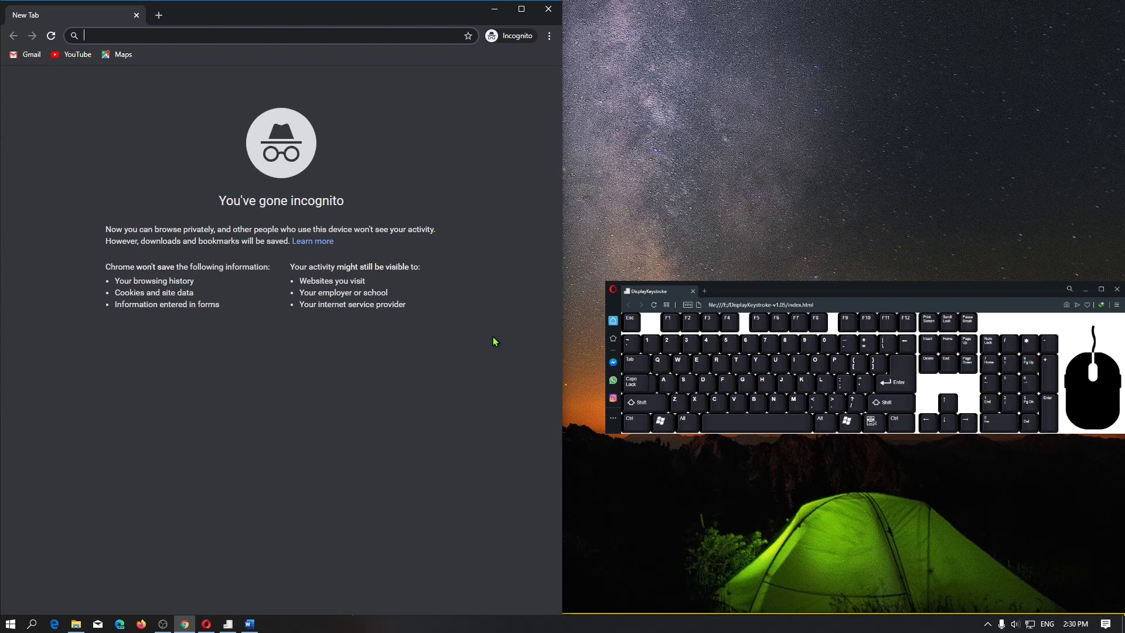
- Search the web in Chrome for "lorem ipsum" and open the Indonesian version of lipsum.com
text(lorem ipsum)
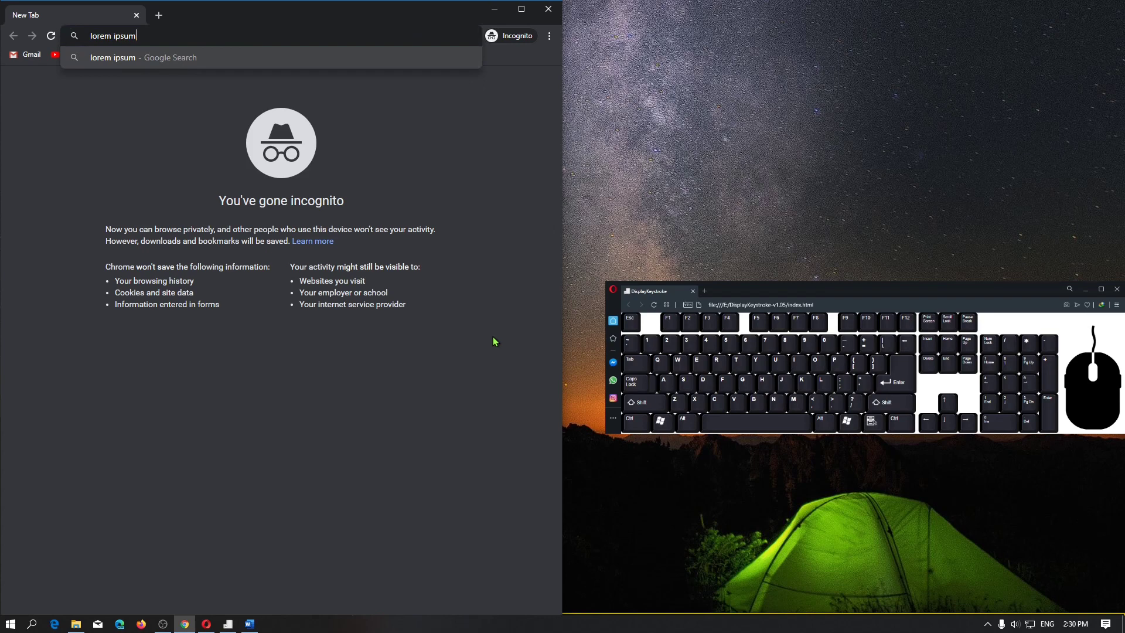
key(Return)
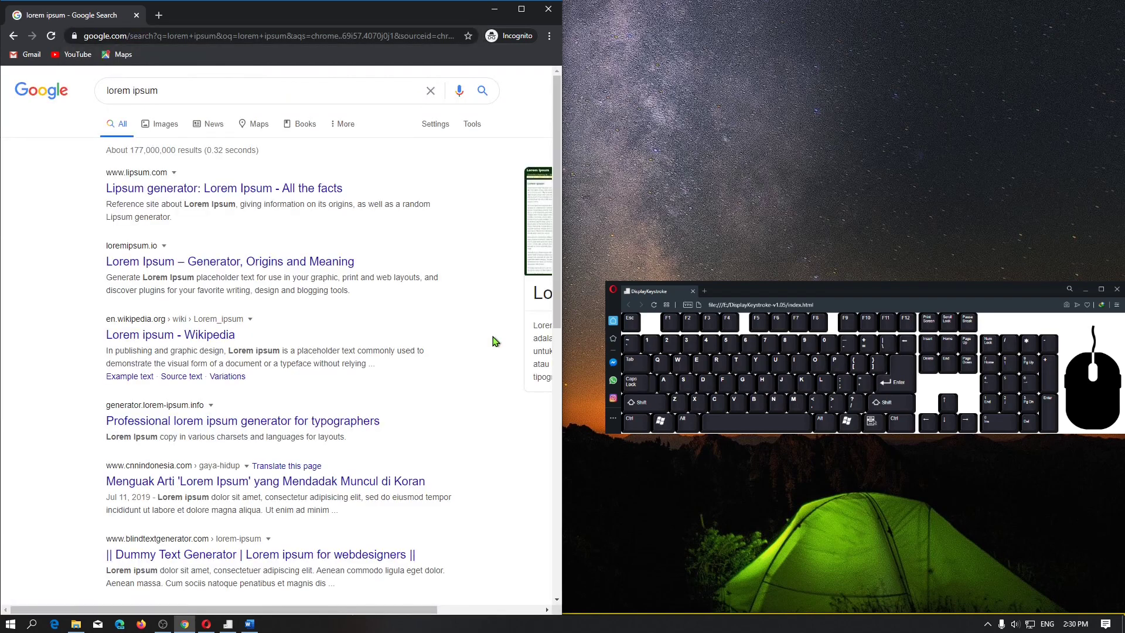
click(258, 195)
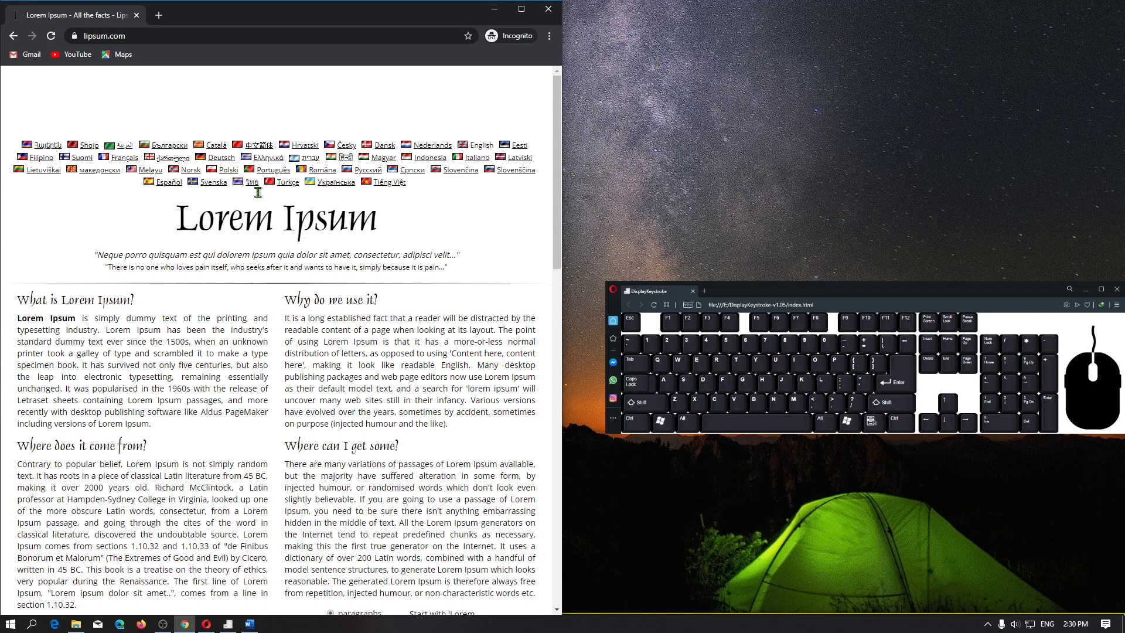
click(414, 162)
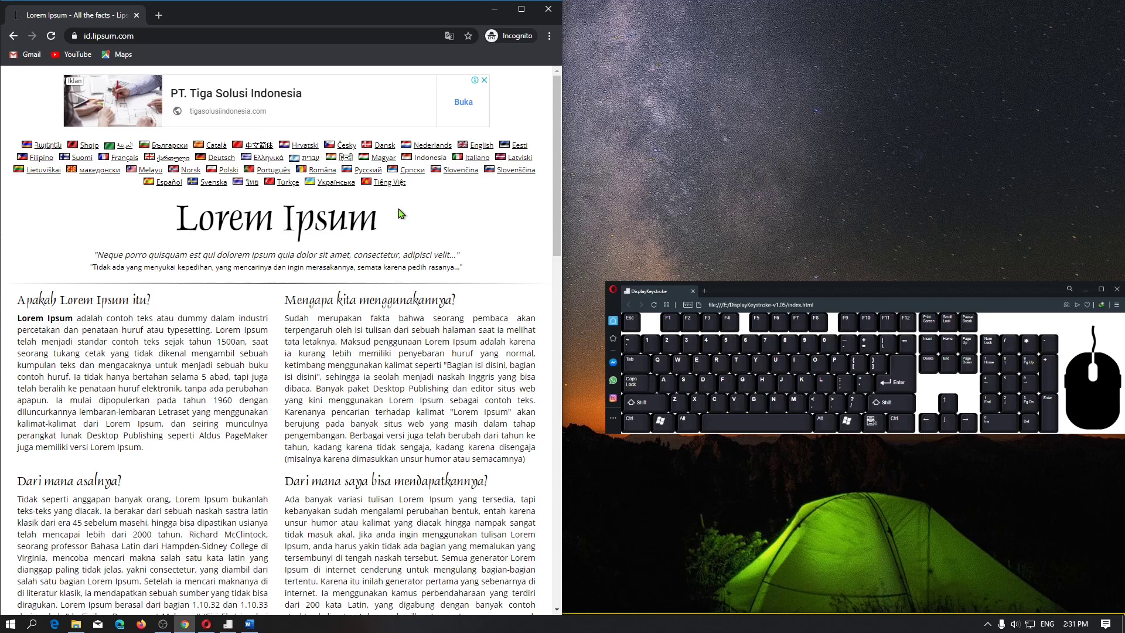
- Generate 10 paragraphs of Lorem Ipsum text with the site's generator
scroll(400, 214, down, 4)
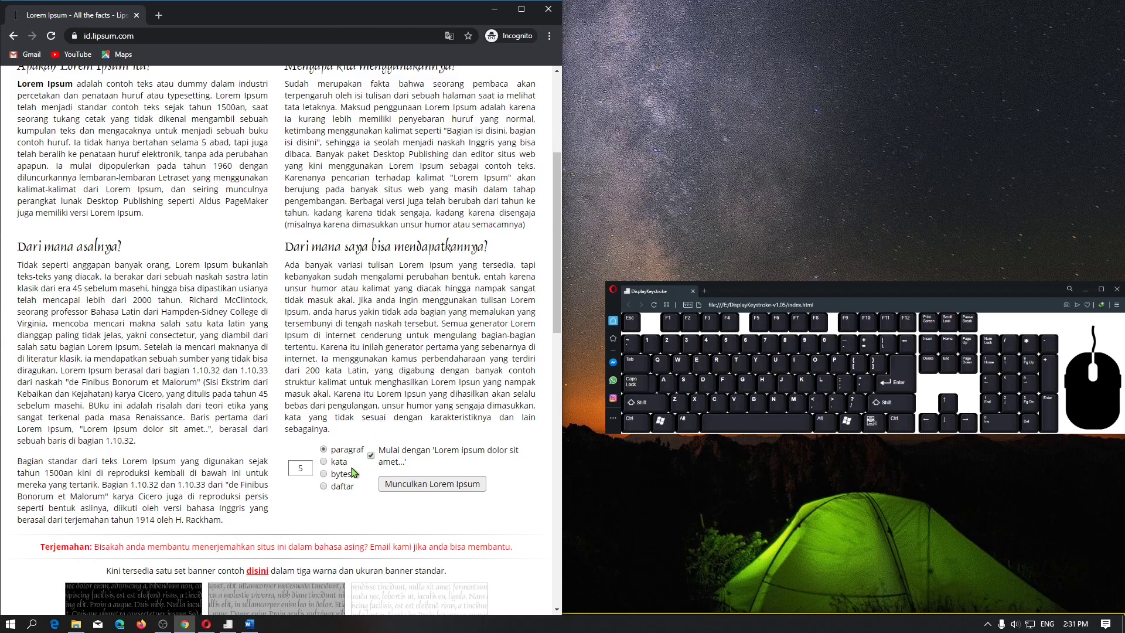
double_click(290, 467)
text(10)
click(416, 484)
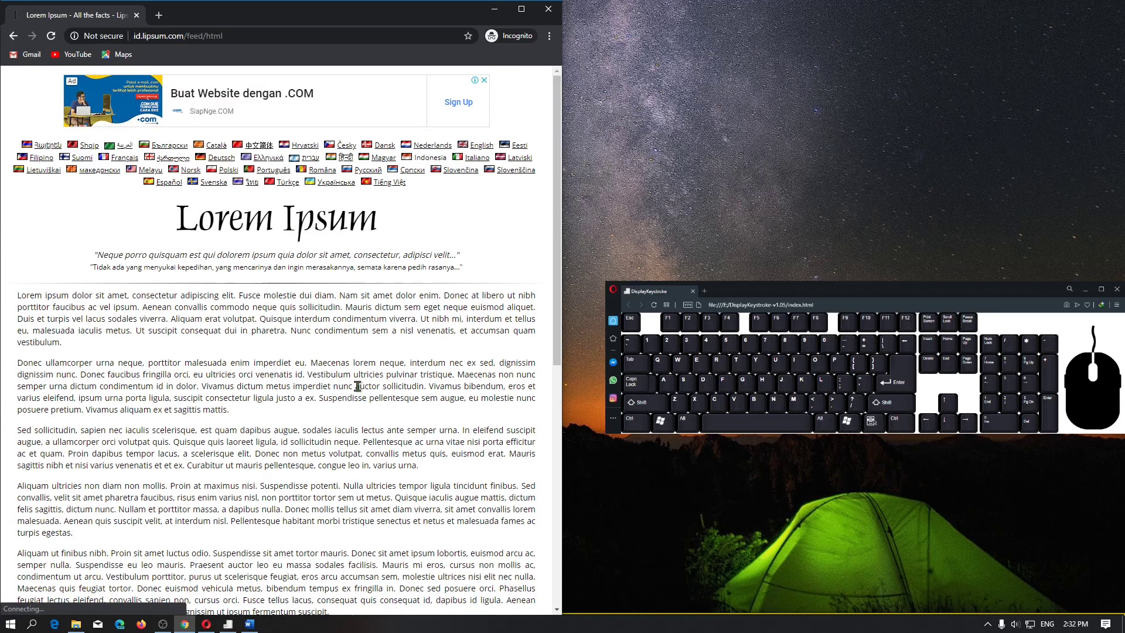
- Copy the generated page text from the Lorem Ipsum heading through the end of the last paragraph
scroll(356, 388, down, 6)
scroll(358, 387, down, 2)
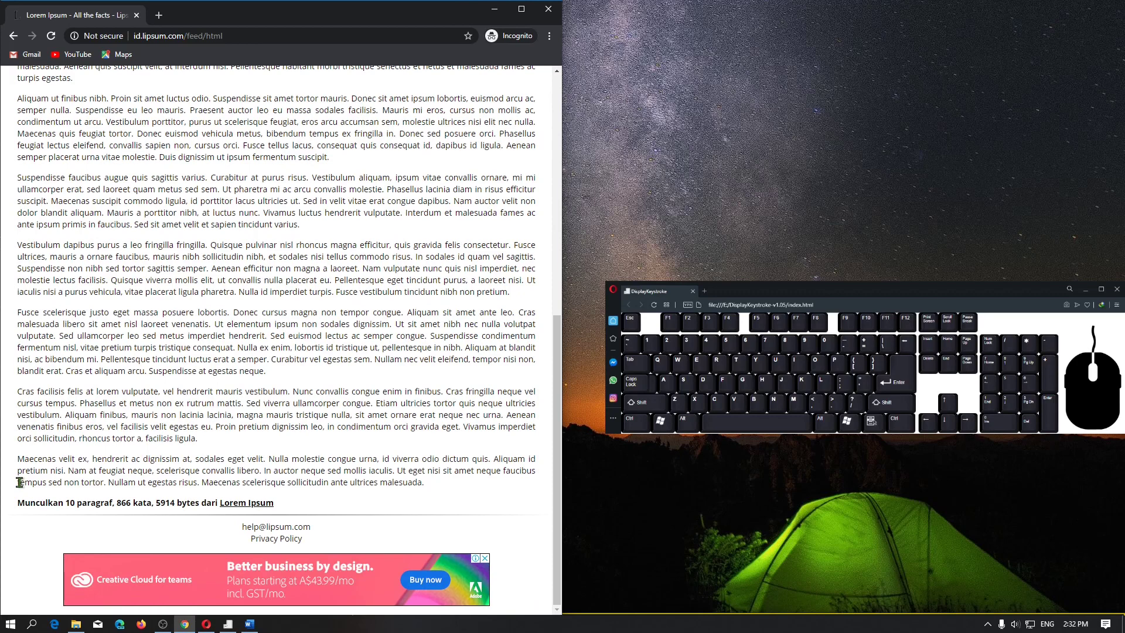
scroll(19, 481, up, 8)
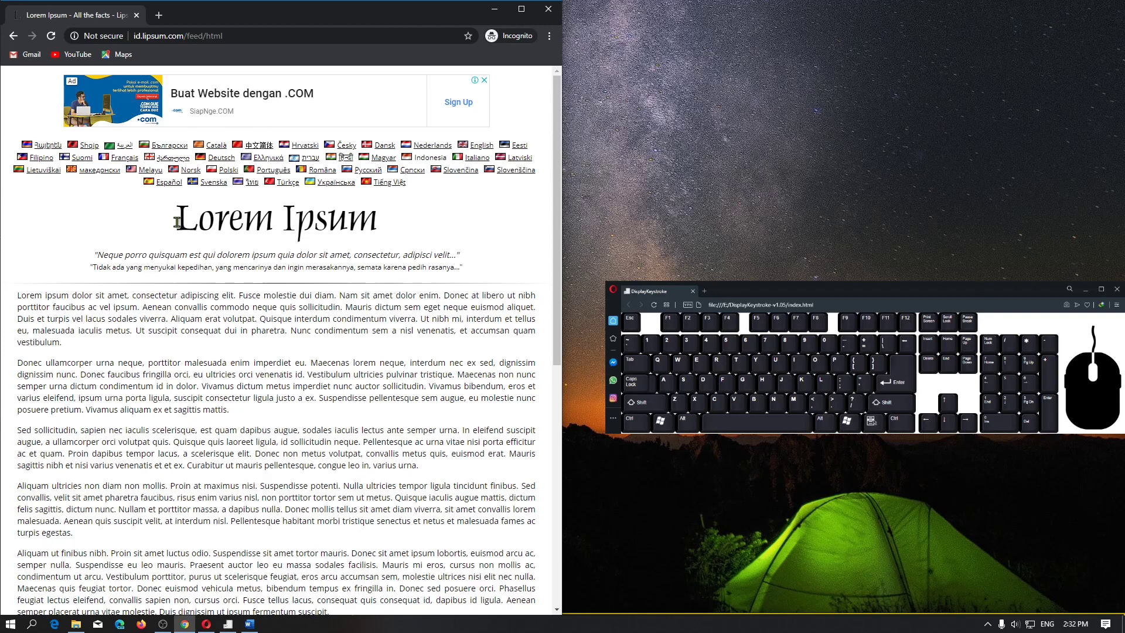
click(177, 222)
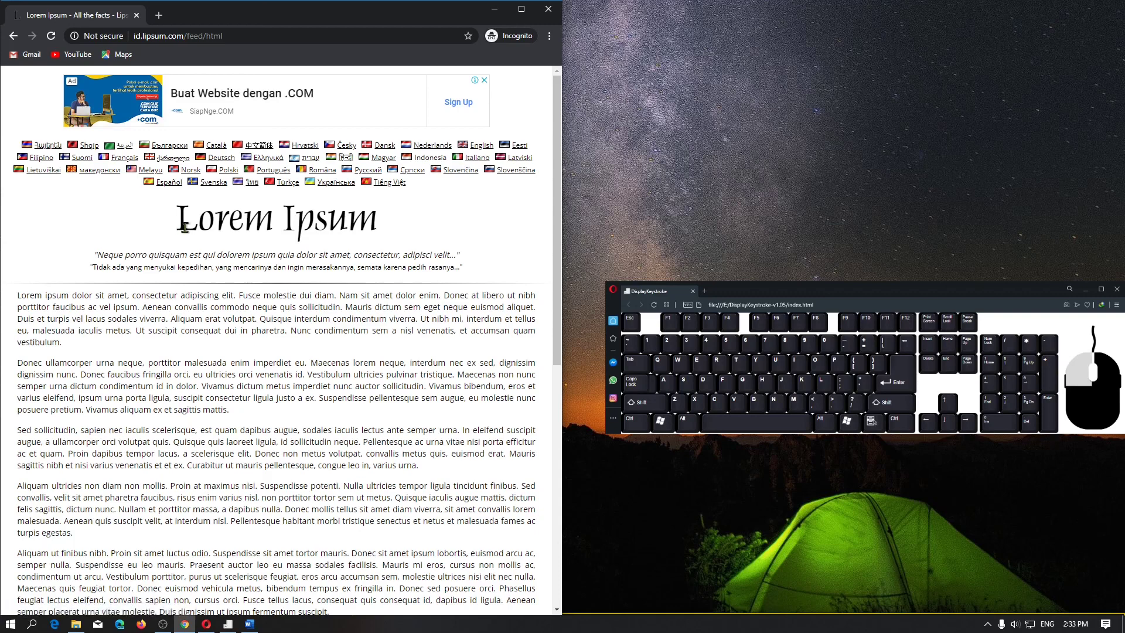
drag(177, 222, 433, 488)
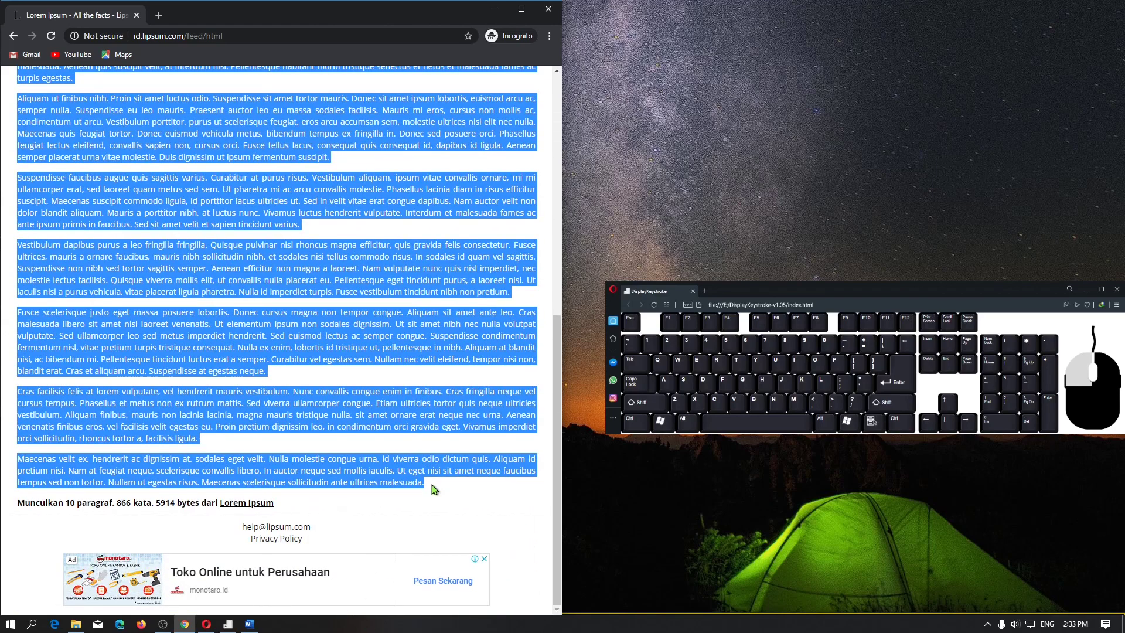
drag(433, 489, 433, 488)
right_click(429, 473)
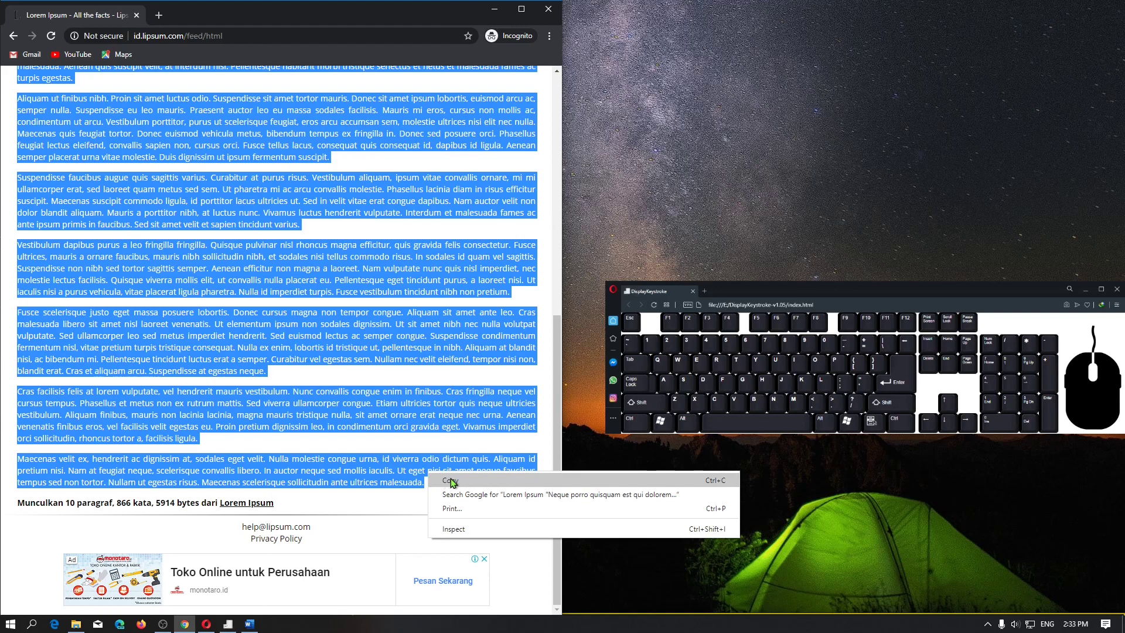
click(451, 481)
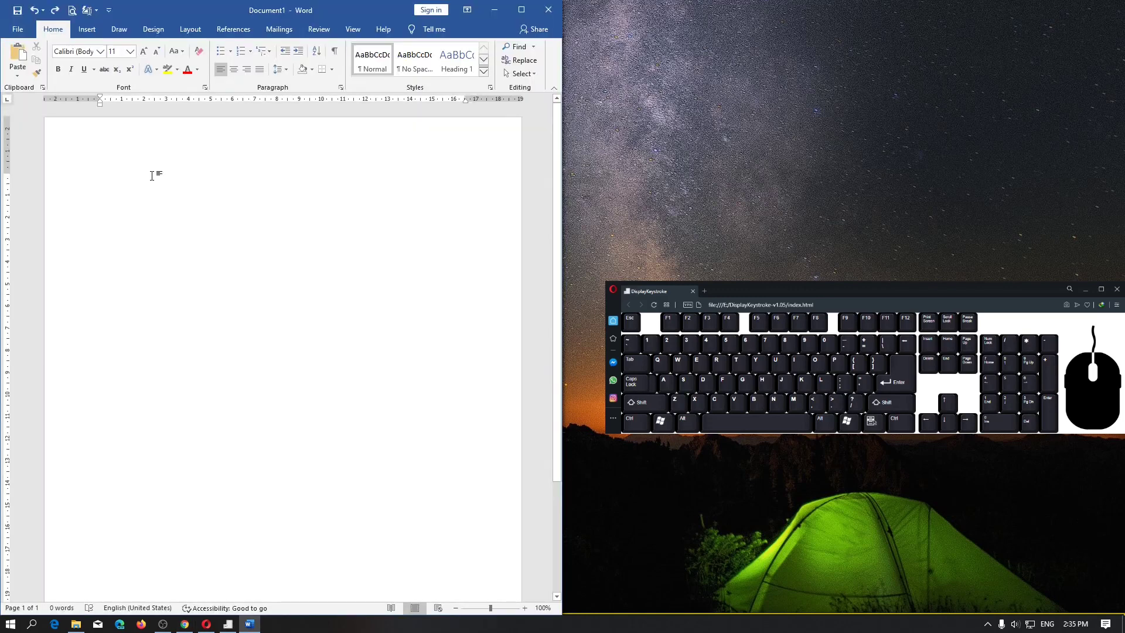
- Switch to Word and paste the copied Lorem Ipsum text into the blank document, keeping text only
right_click(152, 176)
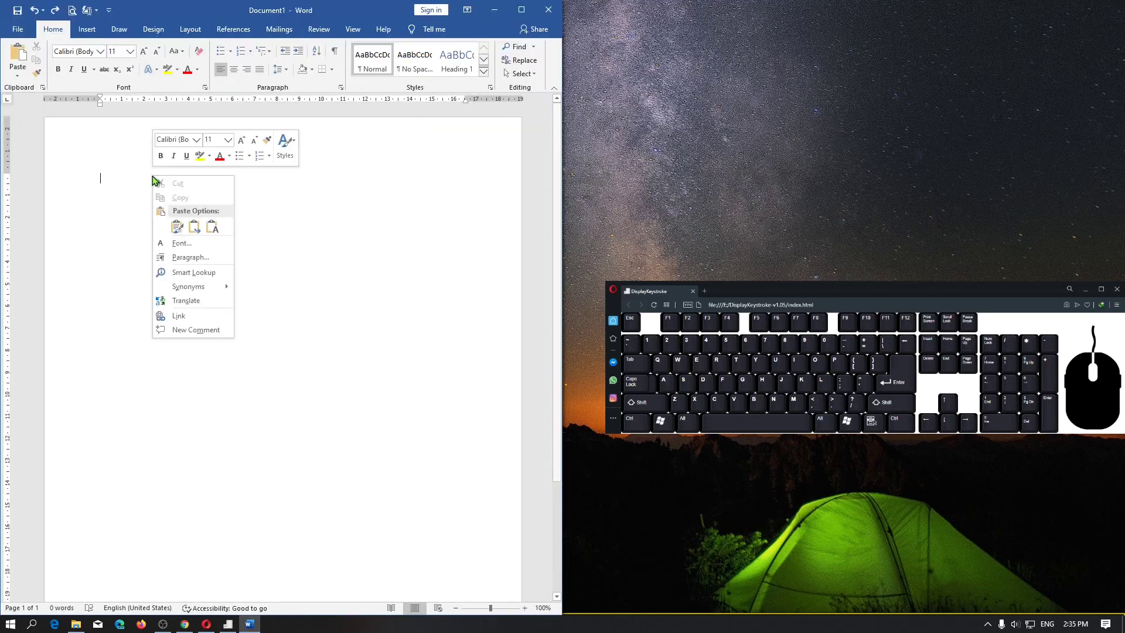
click(210, 228)
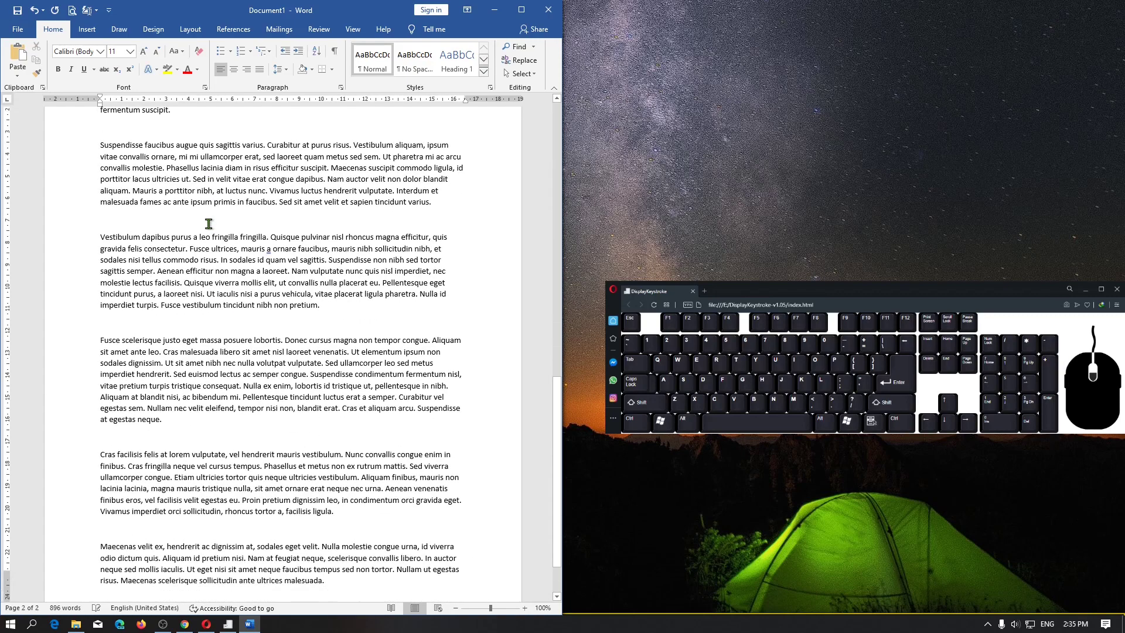
scroll(208, 223, up, 8)
scroll(208, 223, up, 12)
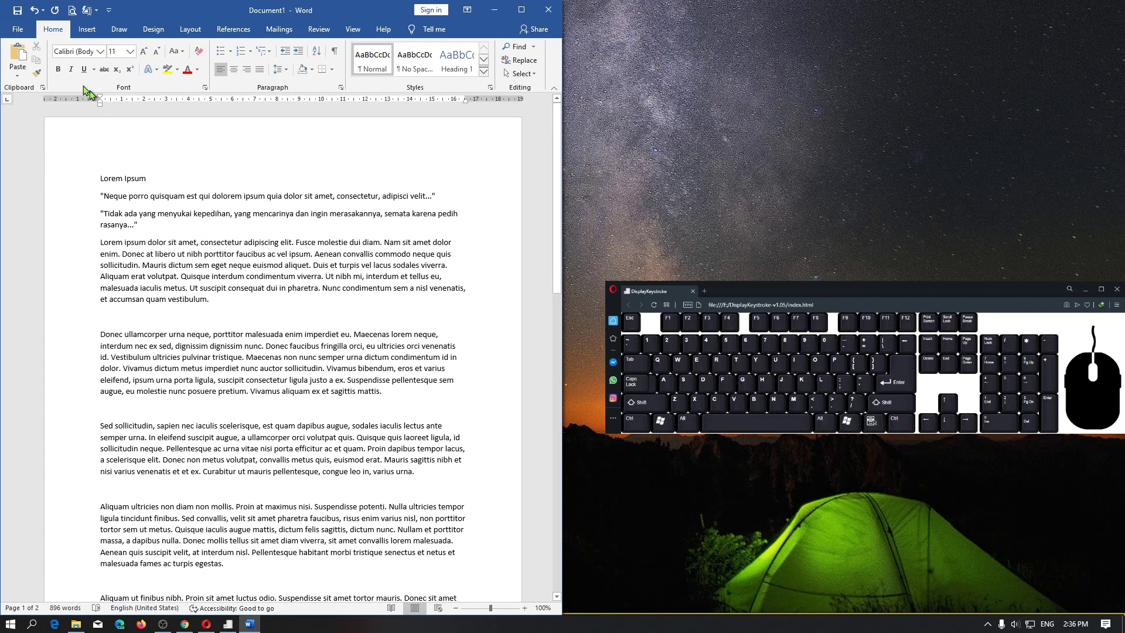
click(16, 30)
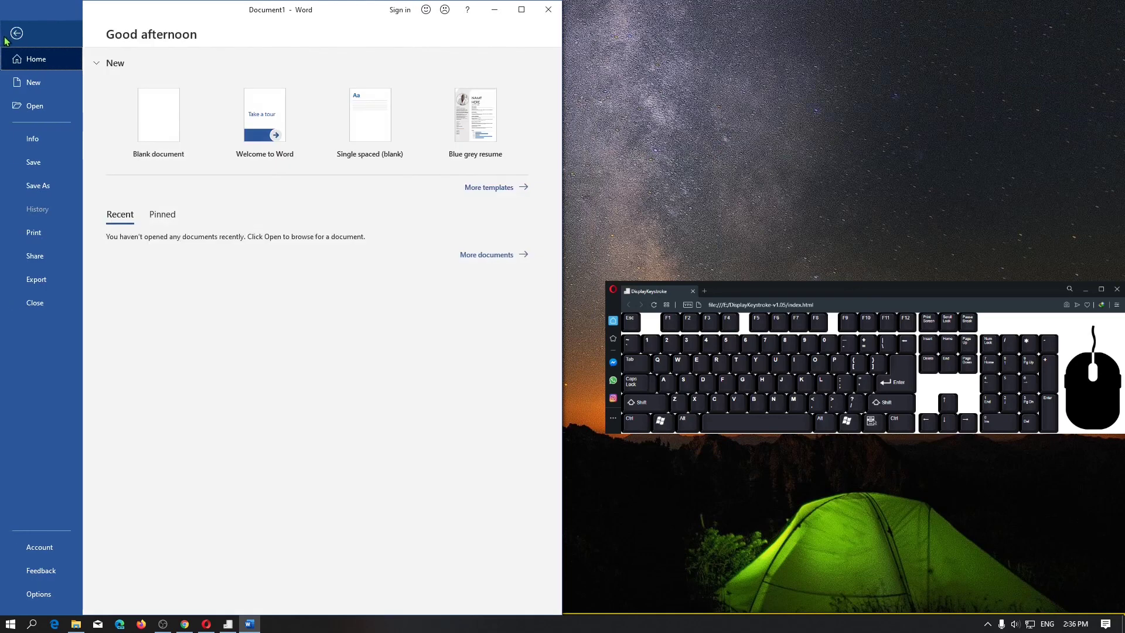
click(44, 159)
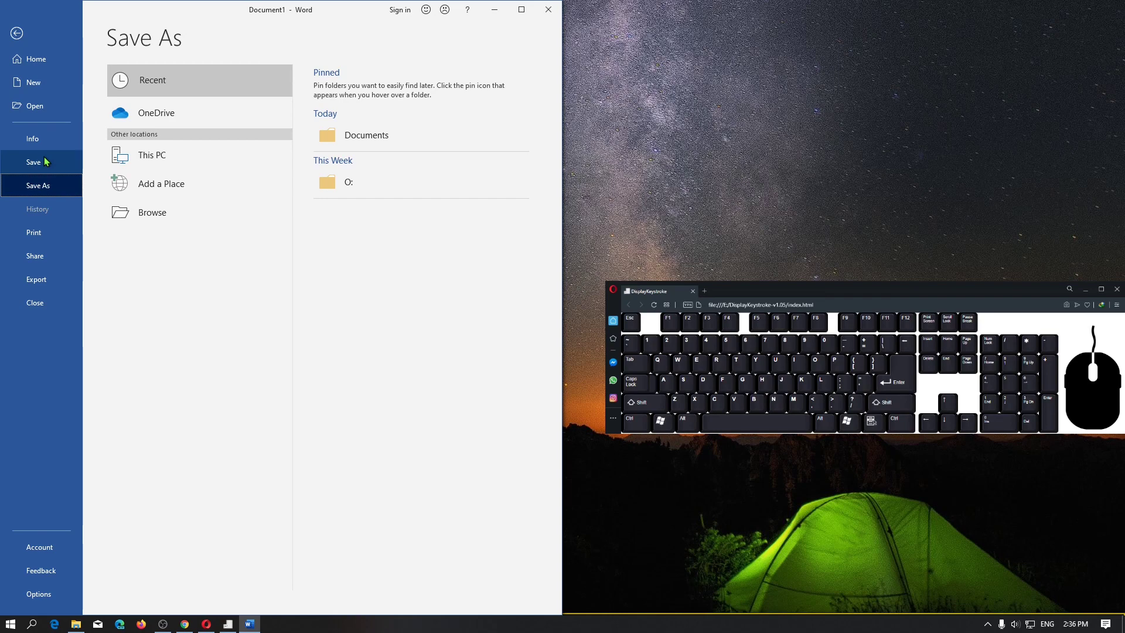
click(45, 159)
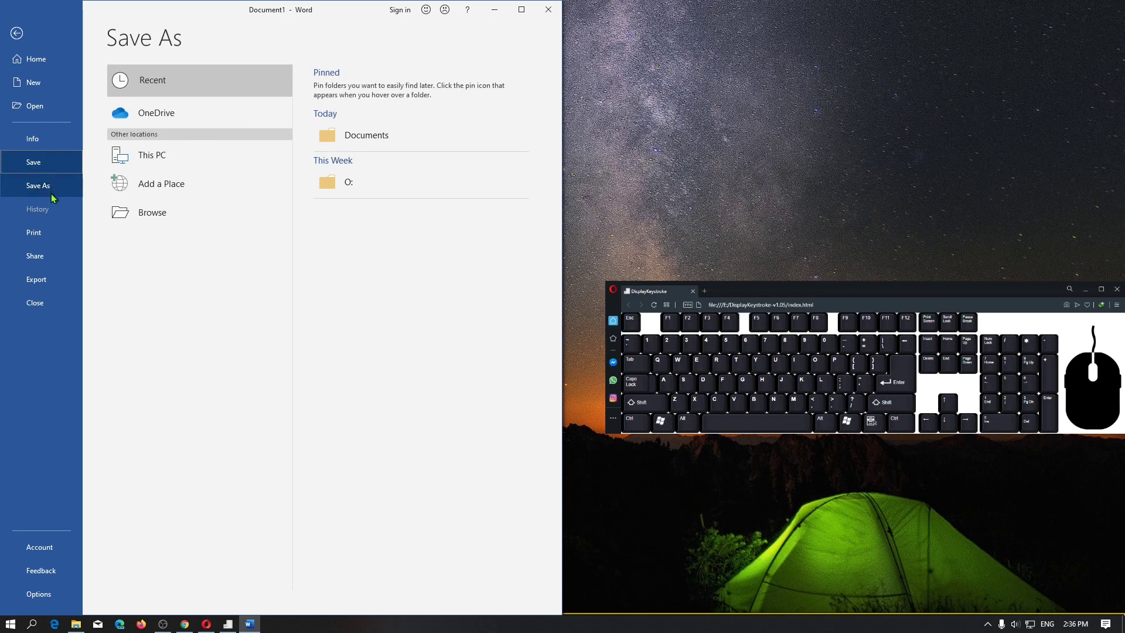
click(35, 164)
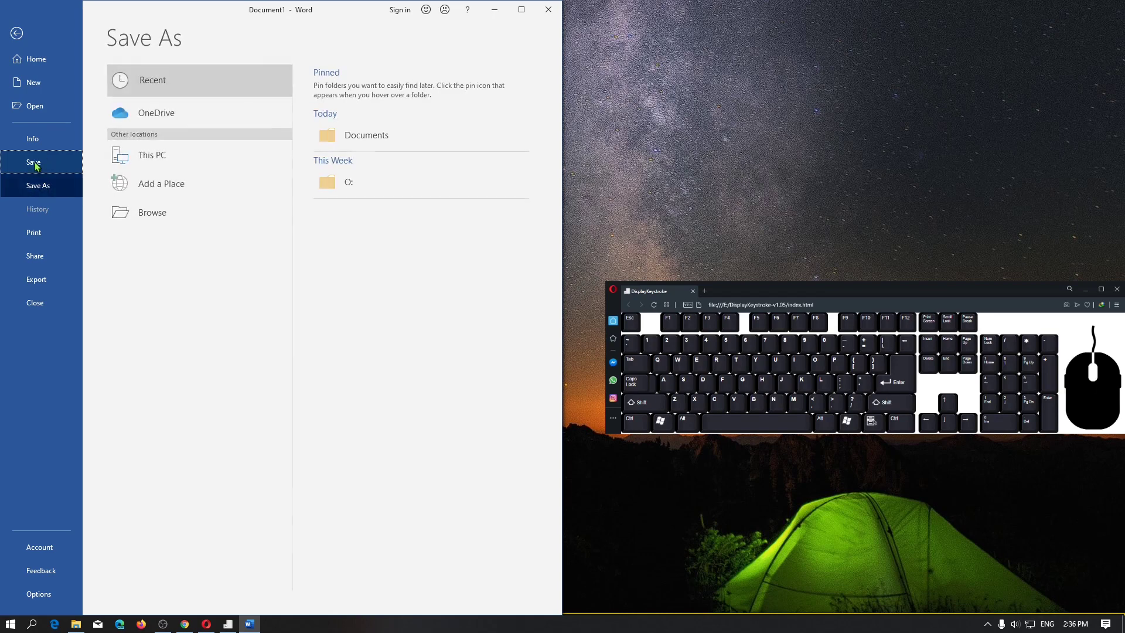
click(26, 29)
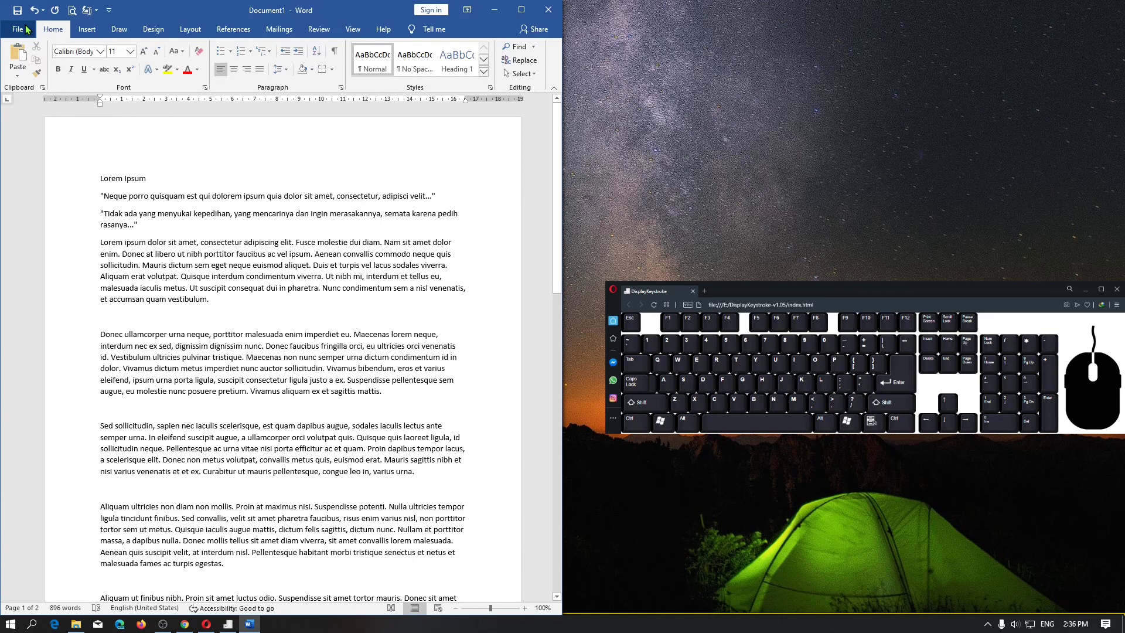
- Save the document as a Word Document named Lorem Ipsum in the Documents folder on this PC
click(26, 30)
click(40, 162)
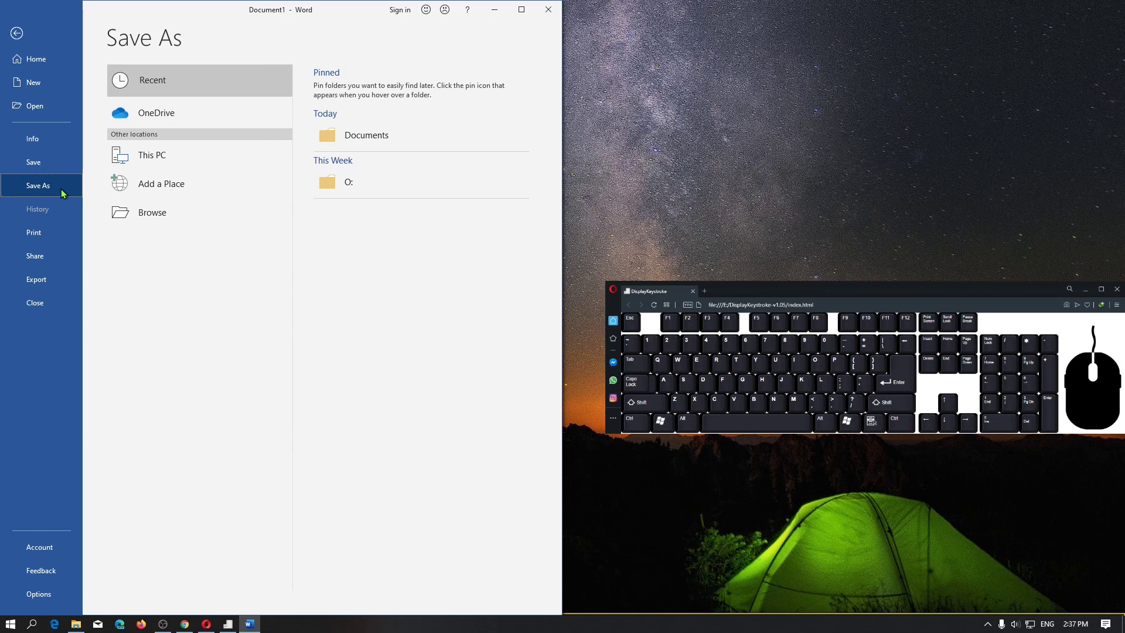
click(184, 167)
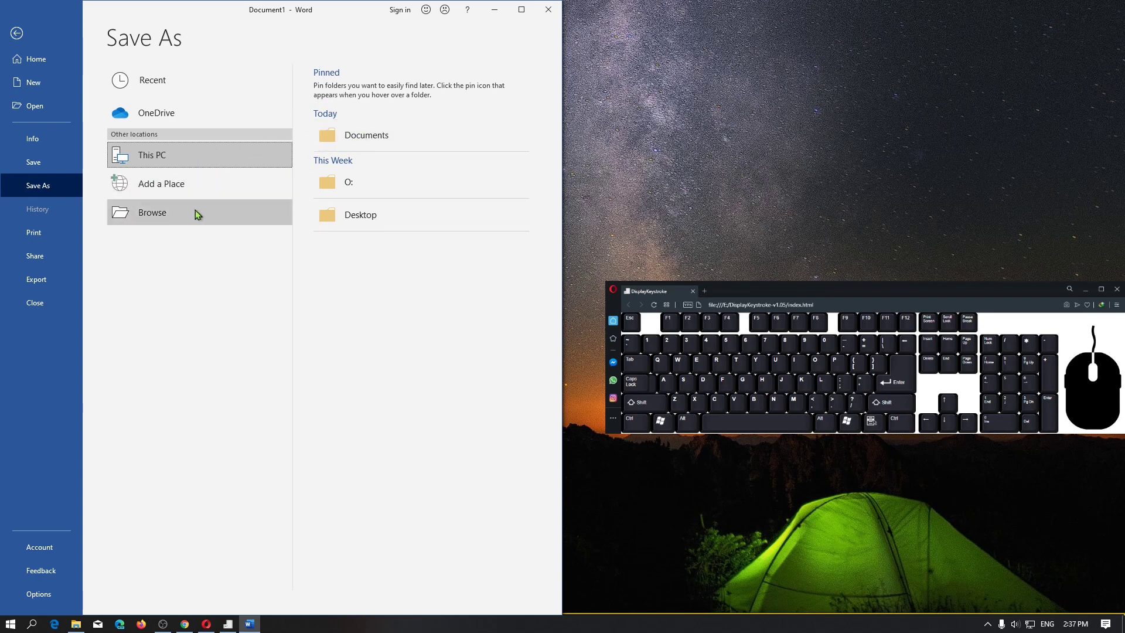
click(357, 138)
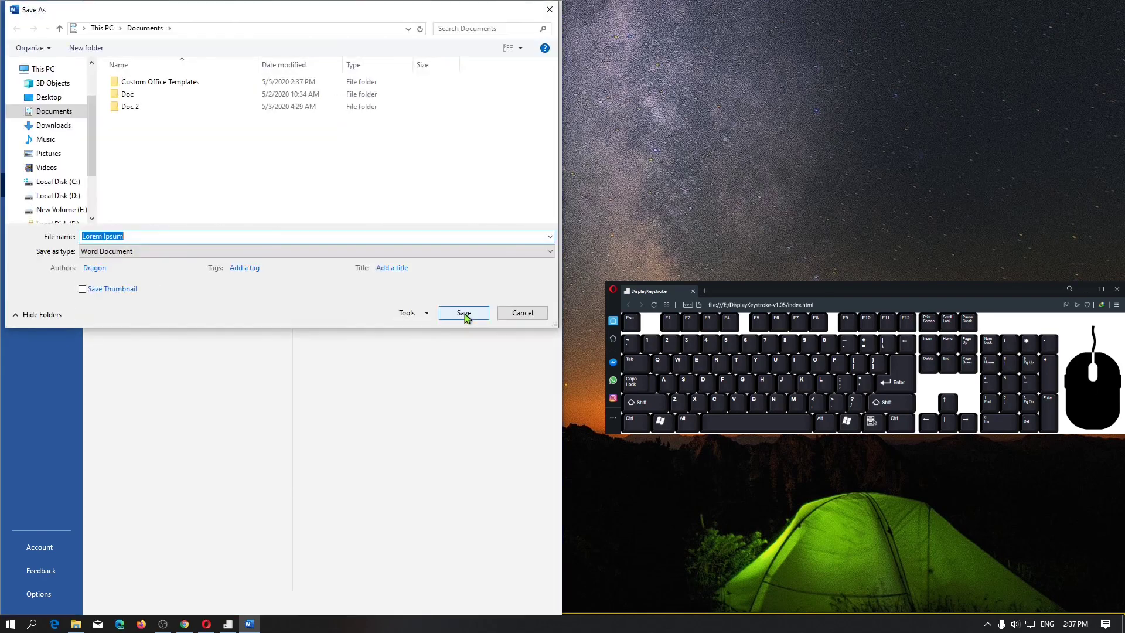
click(182, 241)
click(463, 314)
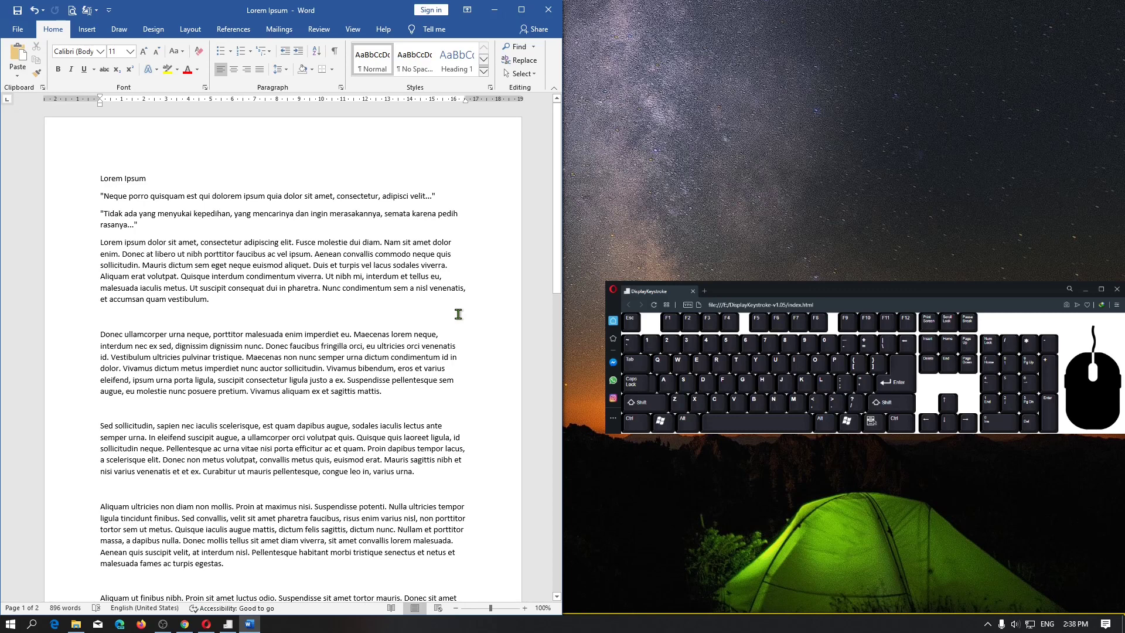
- Switch to File Explorer and open the saved Lorem Ipsum file from the Documents folder
click(76, 624)
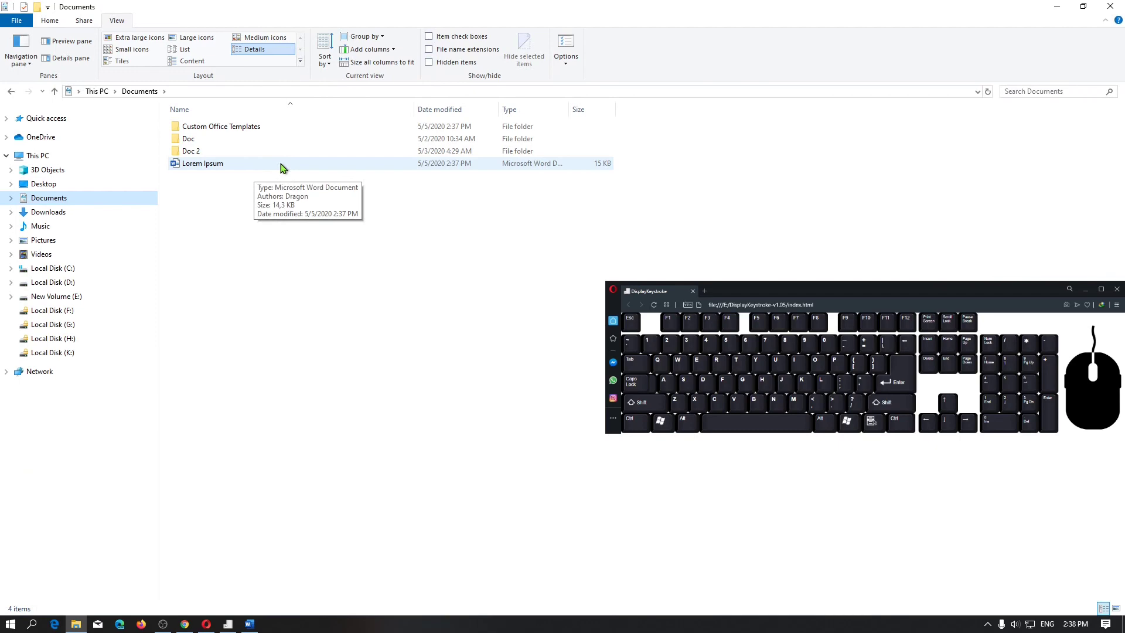
click(274, 170)
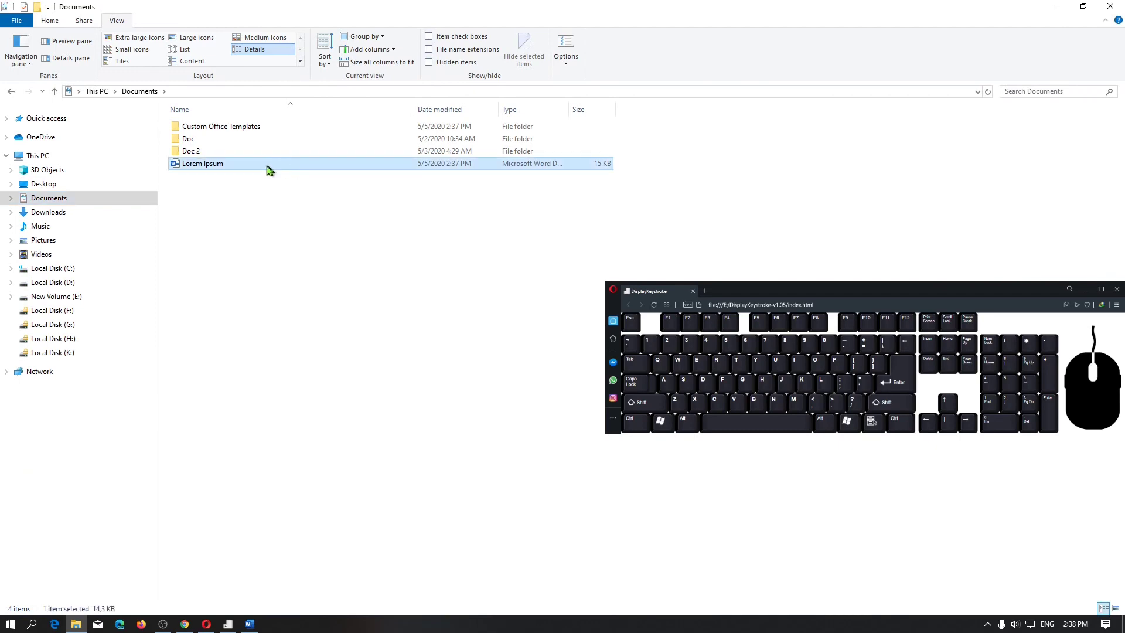
key(Return)
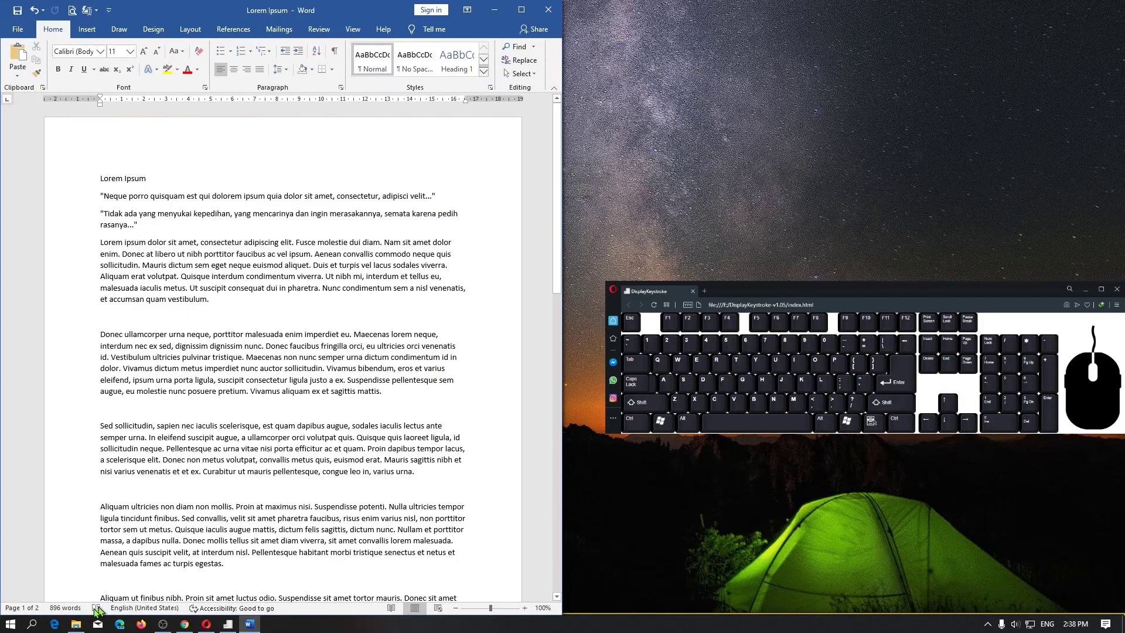